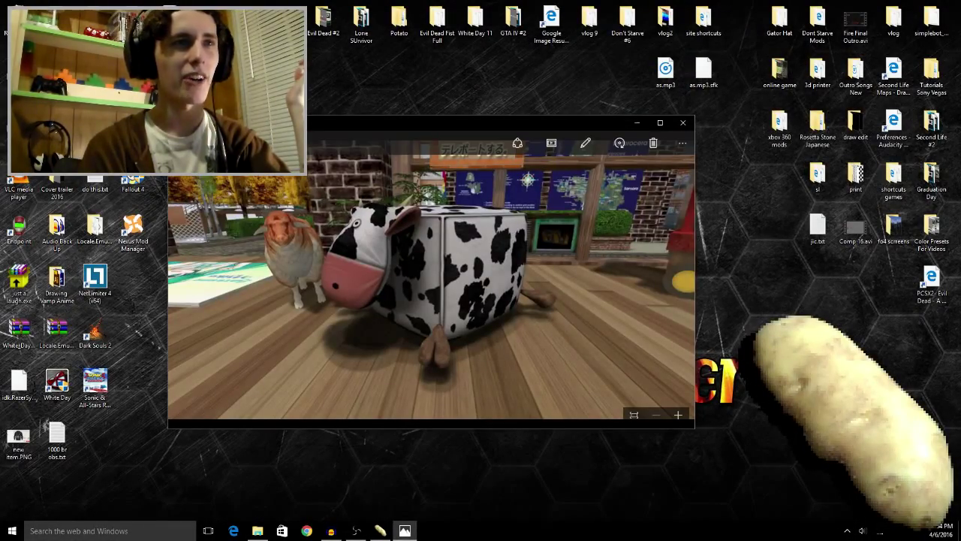
Step: Move the Photos window showing the cow picture toward the lower right of the screen
left_click_drag(423, 124, 355, 55)
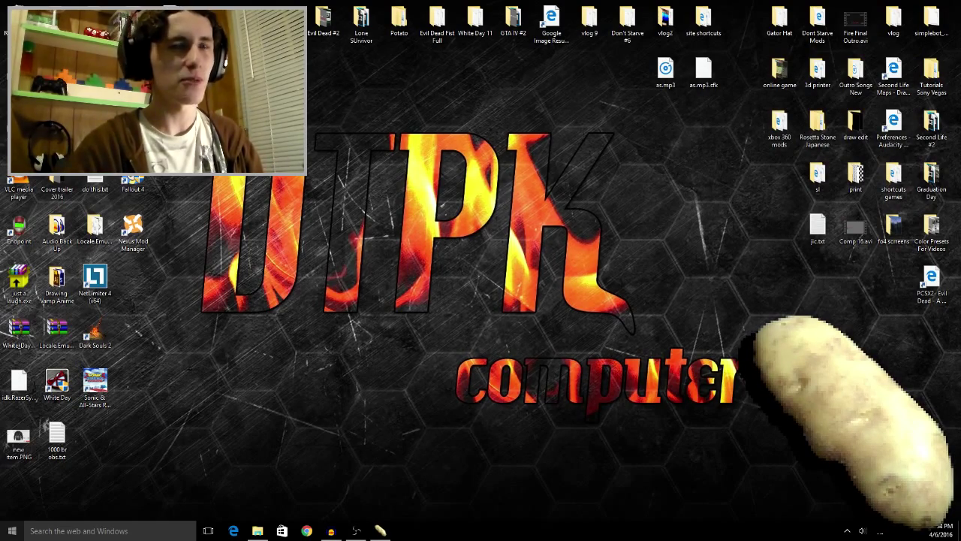
Step: Launch Adobe Photoshop CS6 from the Start menu's Most used list
key("super")
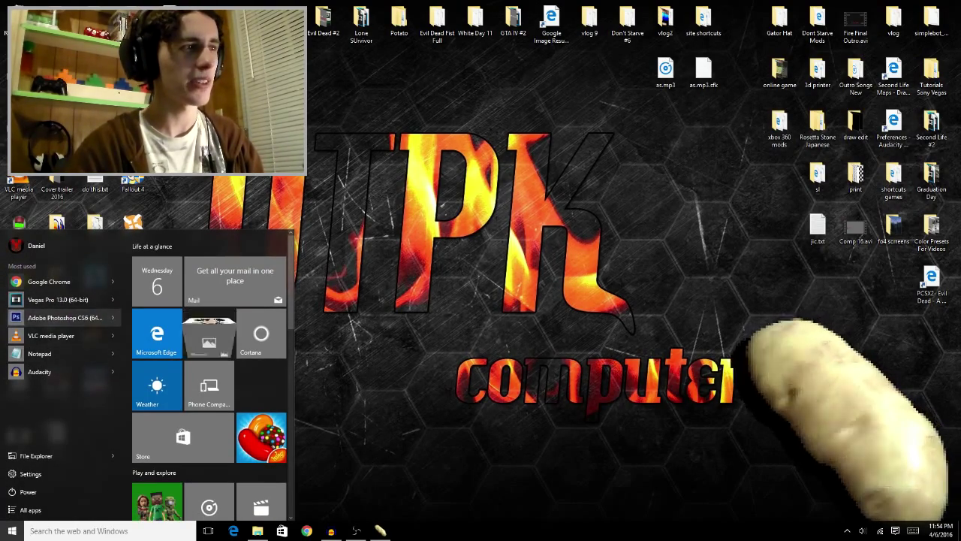
key("Escape")
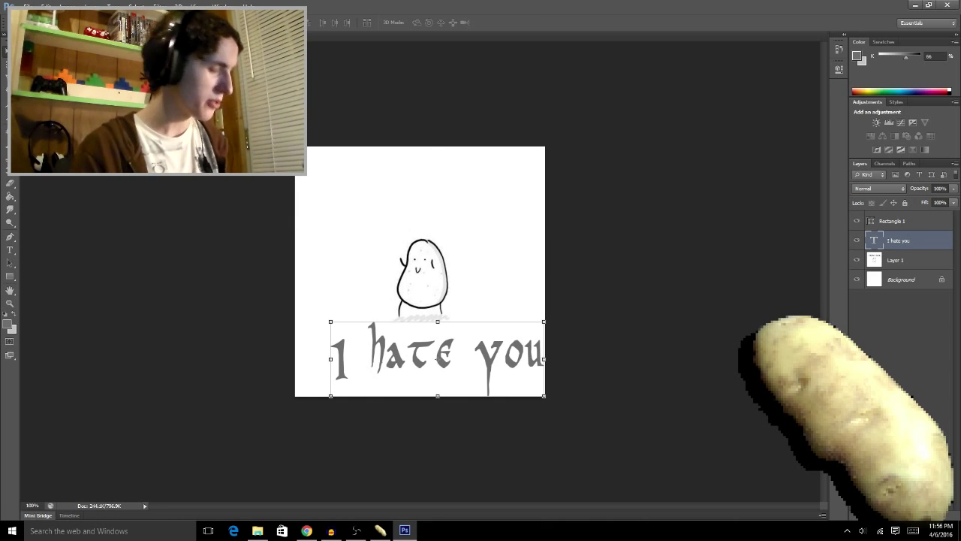
Step: Place the 'I hate you' text above the potato, with its layer above Rectangle 1
left_click_drag(436, 359, 454, 166)
left_click_drag(358, 169, 358, 171)
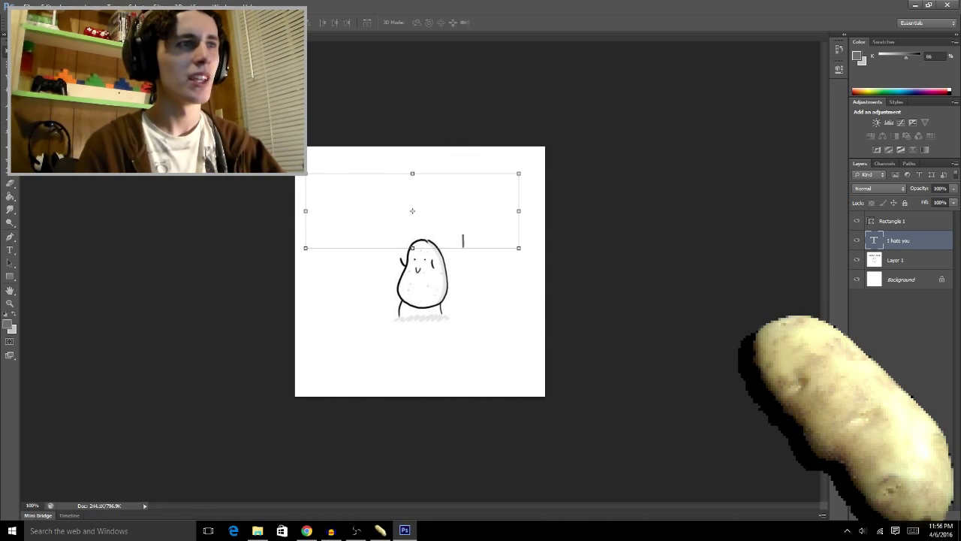
key("ctrl+bracketright")
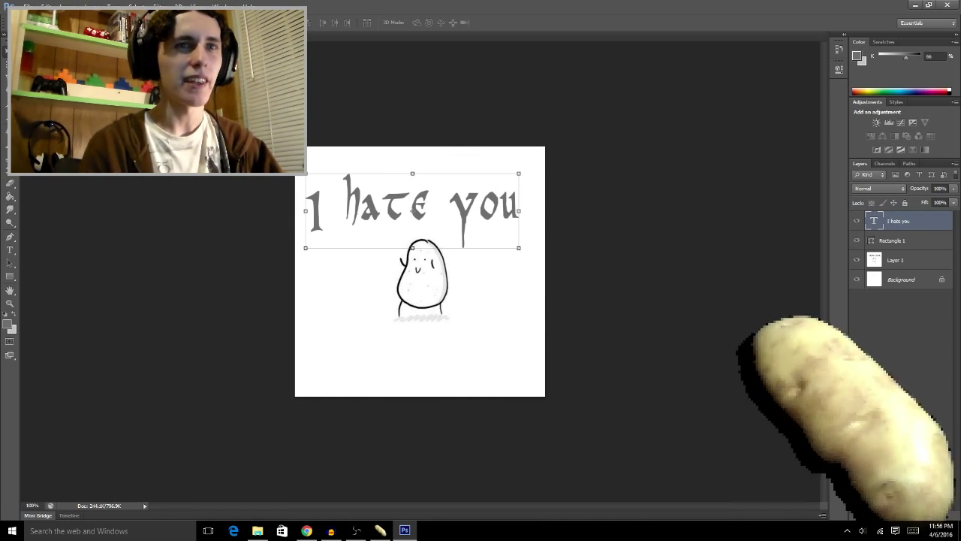
left_click_drag(500, 197, 500, 183)
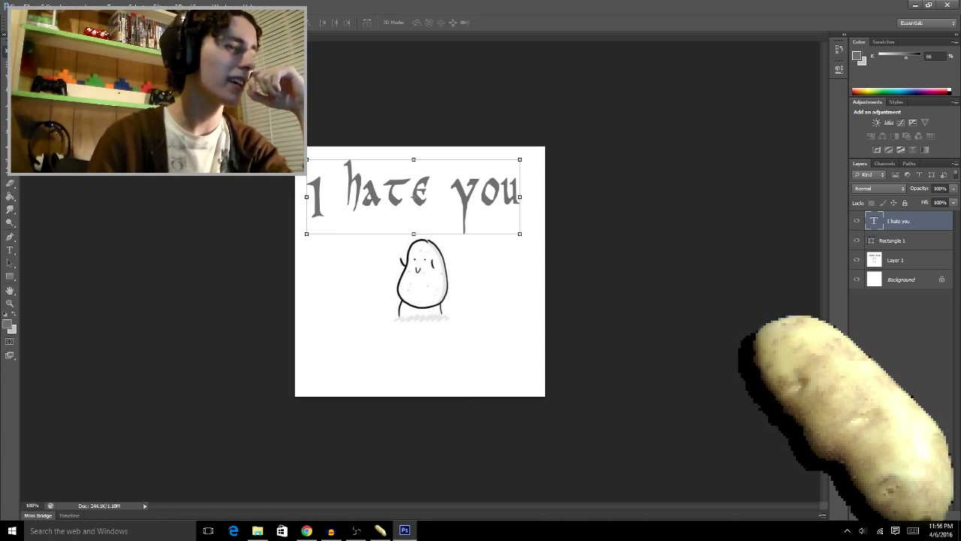
Step: Tilt the 'I hate you' text about 8° counter-clockwise, then open Liquify on Layer 1's potato
key("ctrl+t")
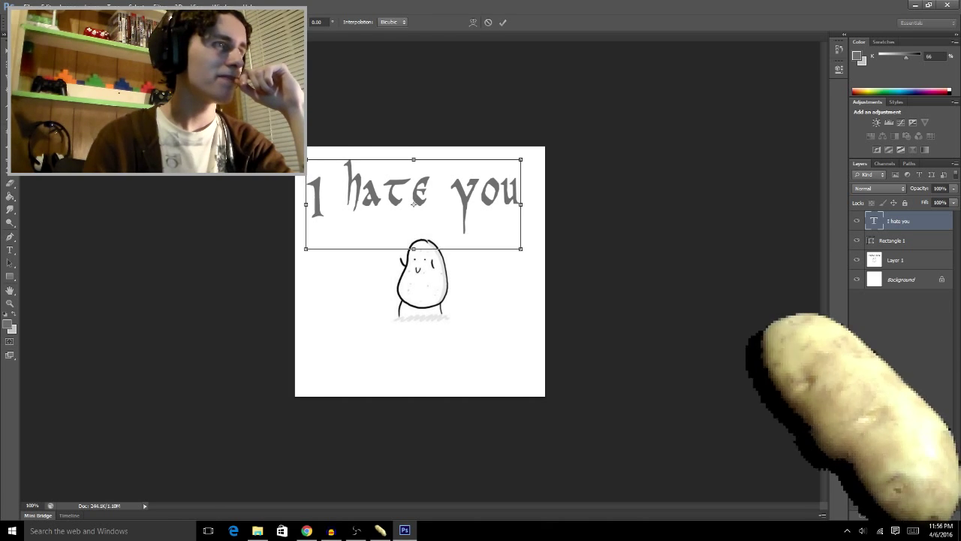
left_click_drag(529, 154, 521, 138)
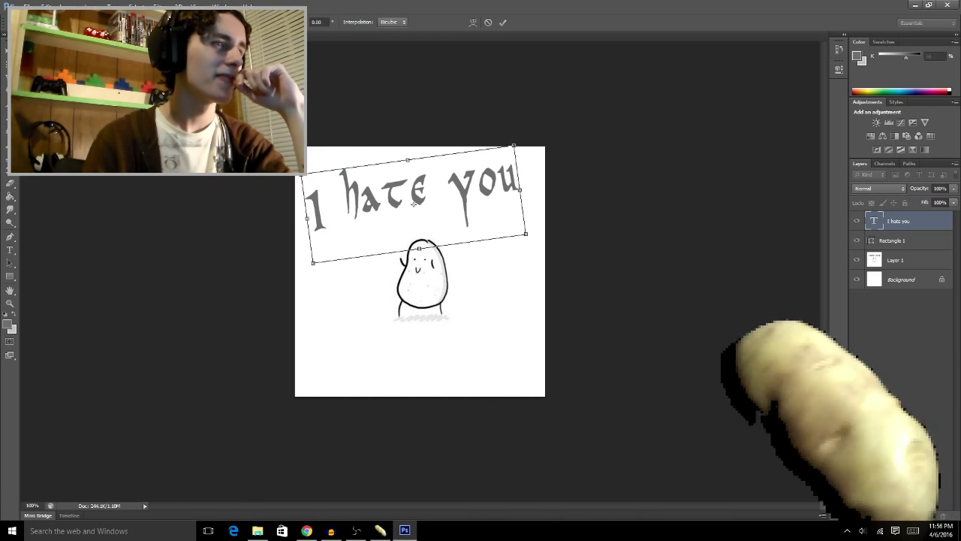
key("Return")
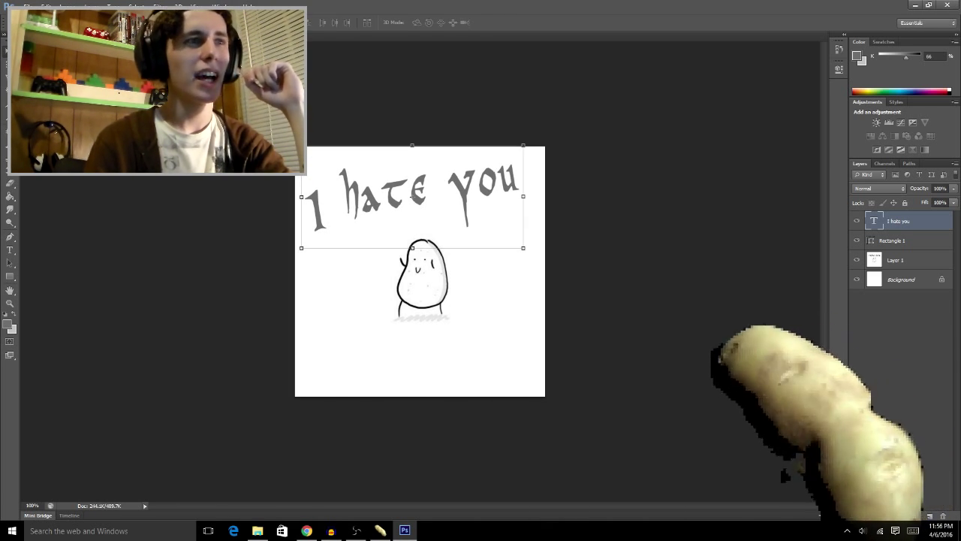
left_click(418, 271)
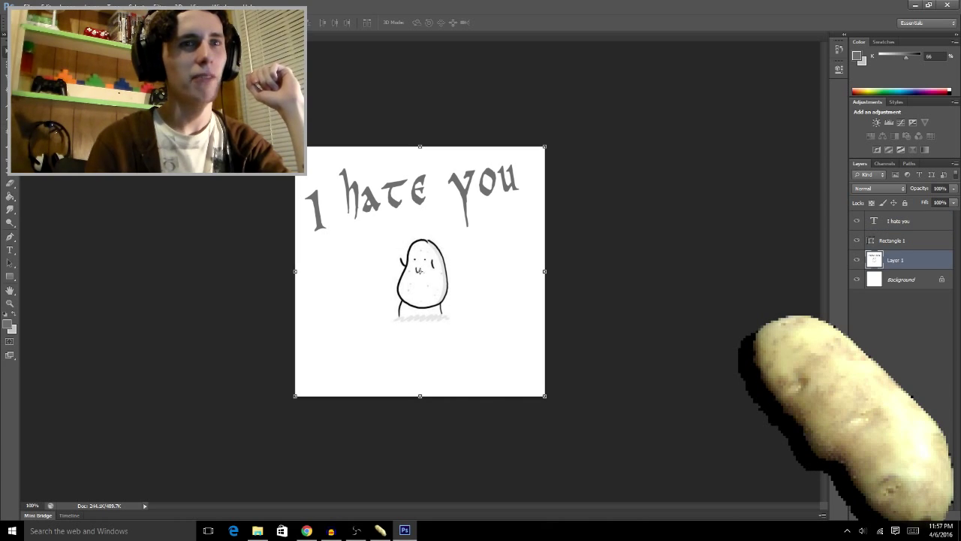
key("ctrl+shift+x")
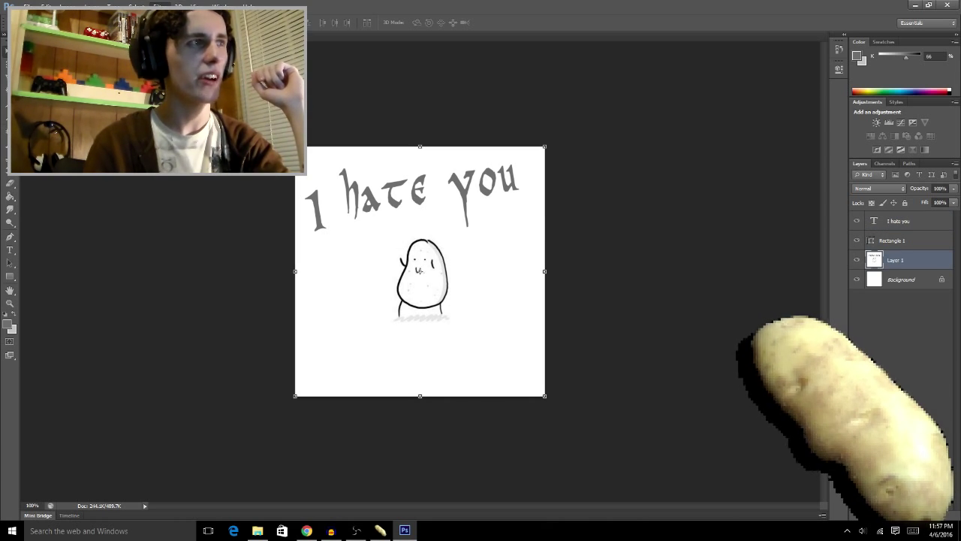
Step: With Forward Warp, push the potato's arm tip outward and pull its lower body down into a tail
key("Return")
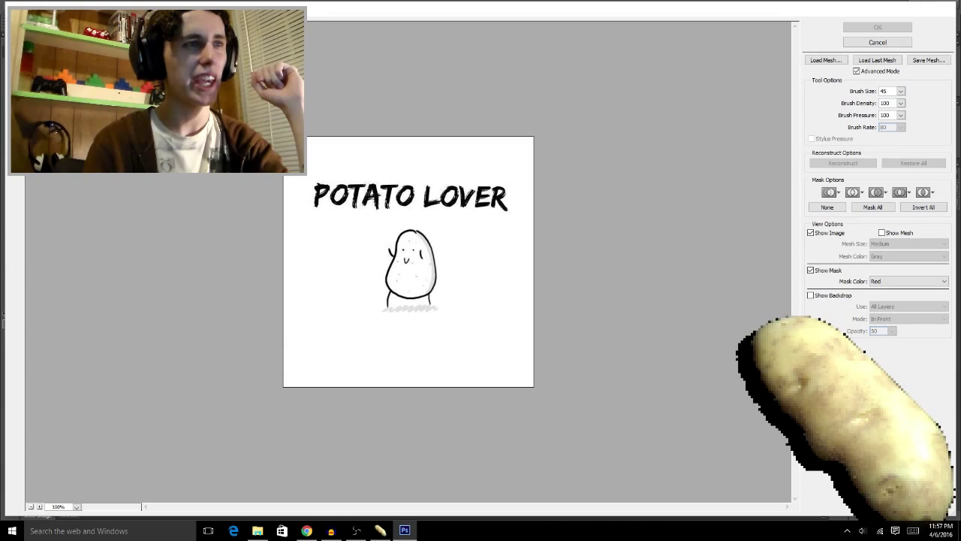
left_click_drag(451, 222, 503, 222)
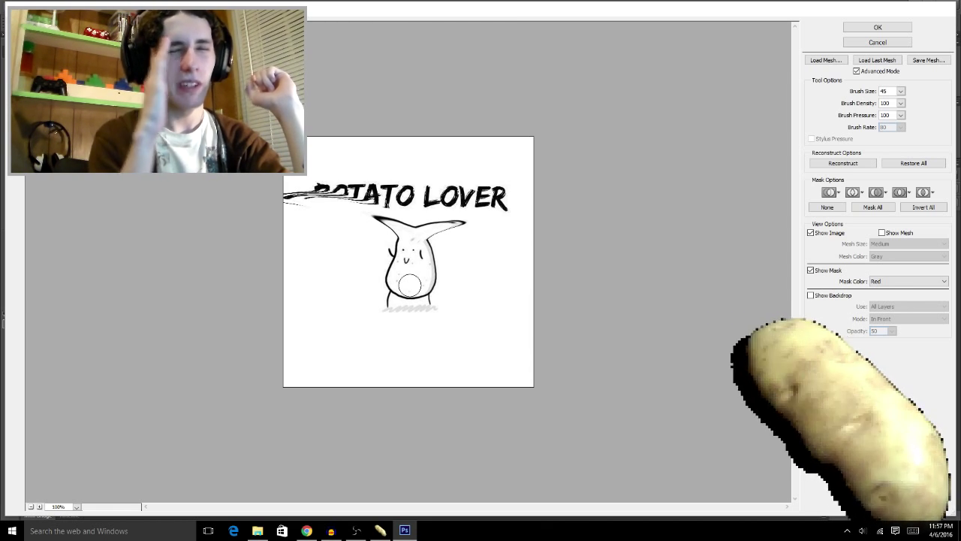
left_click_drag(409, 285, 387, 375)
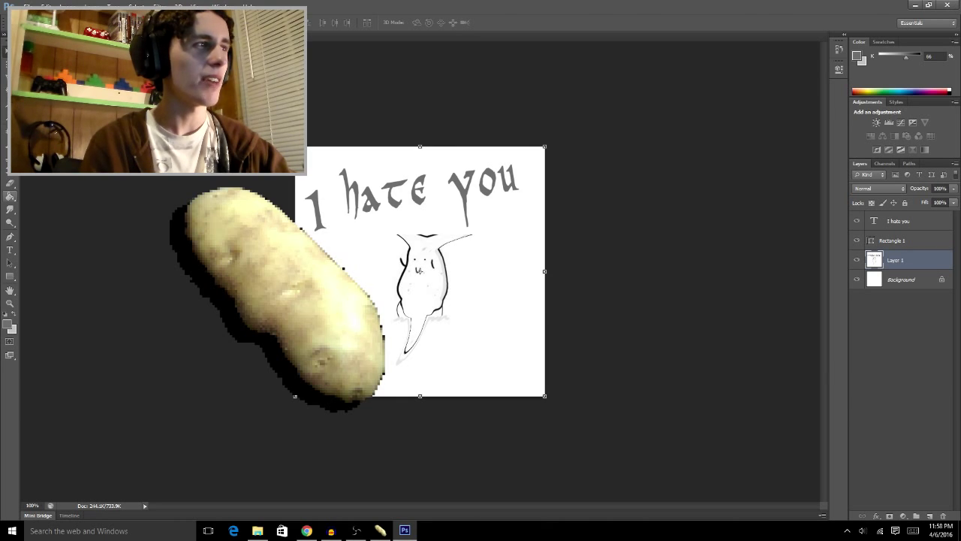
Step: Switch to the Gradient tool, then the Eraser tool
key("g")
key("e")
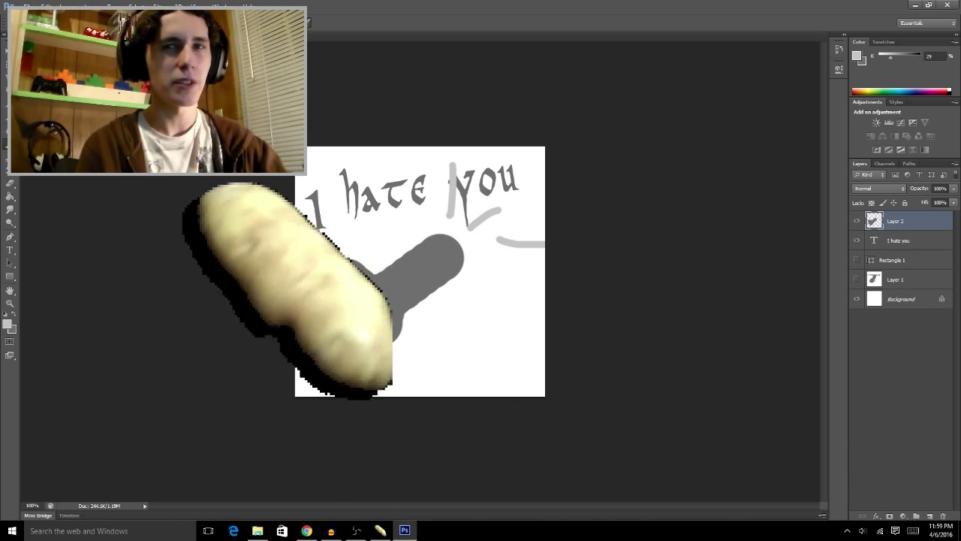
left_click(307, 530)
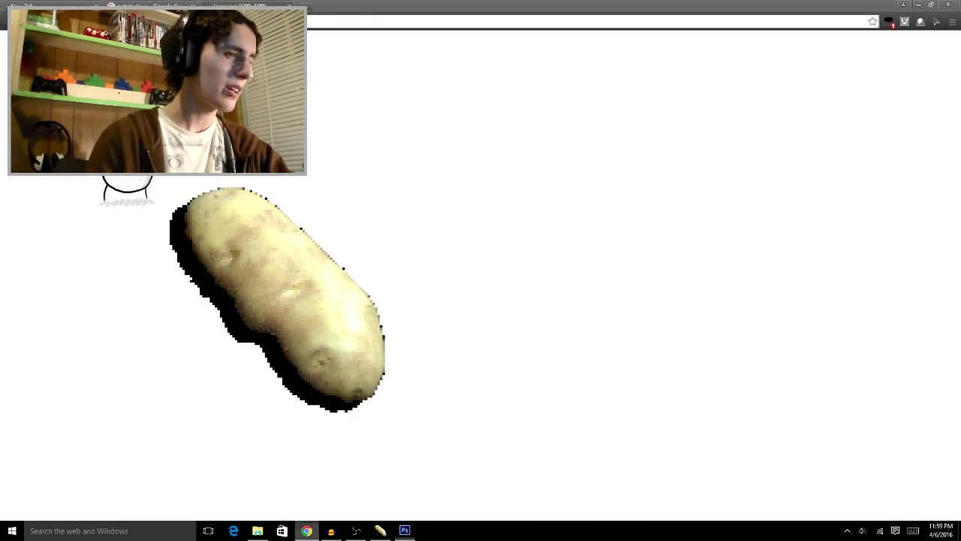
scroll(480, 300, "down", 5)
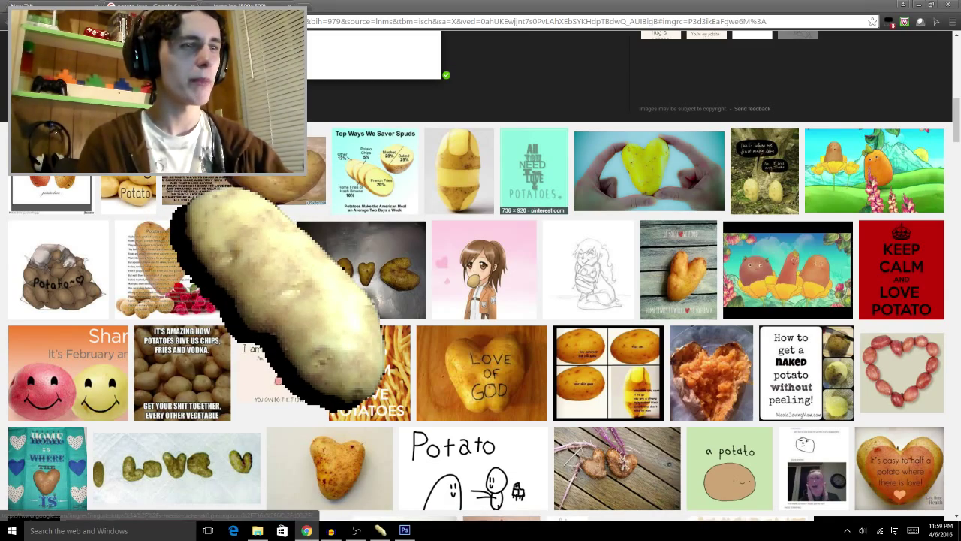
scroll(481, 270, "down", 2)
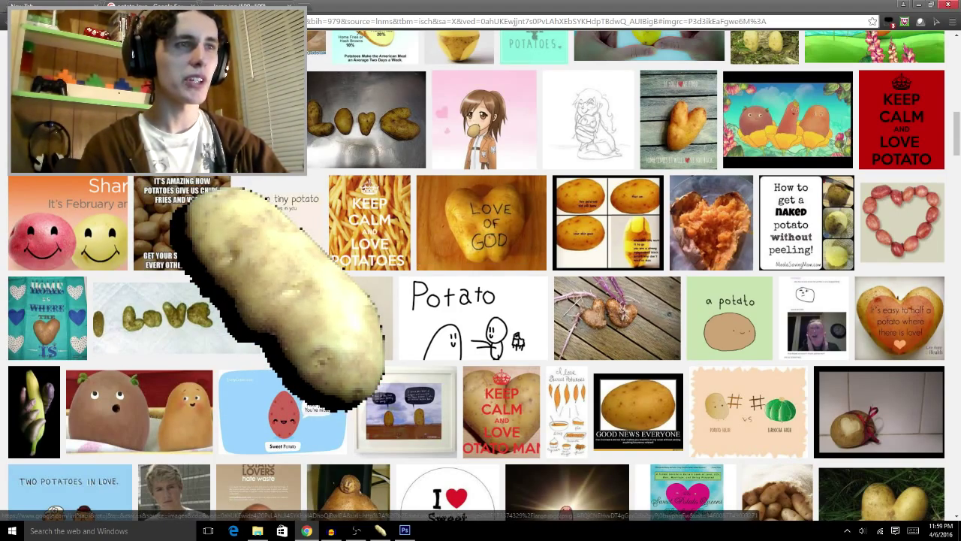
key("alt+Tab")
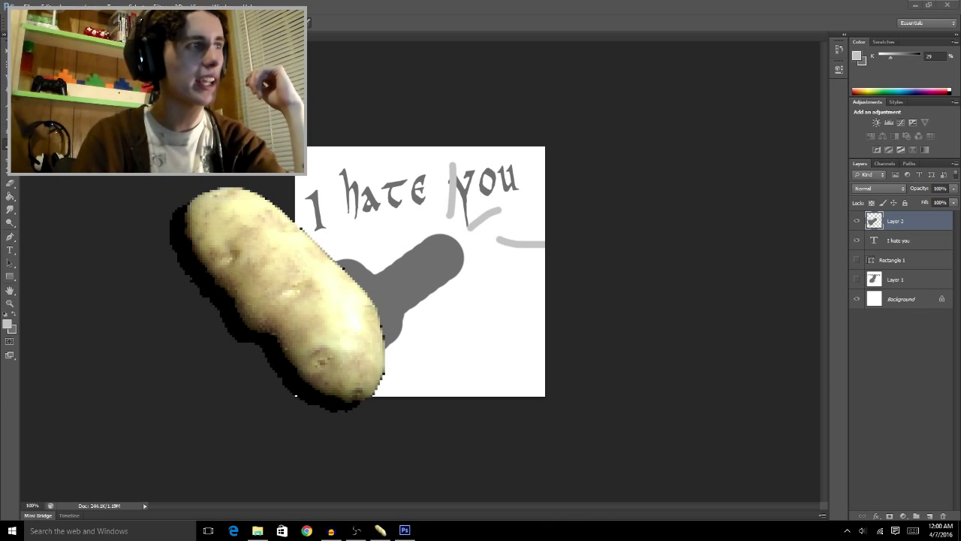
Step: Lower the electricLOVEpotato slider in the Volume Mixer, then close the mixer
right_click(862, 530)
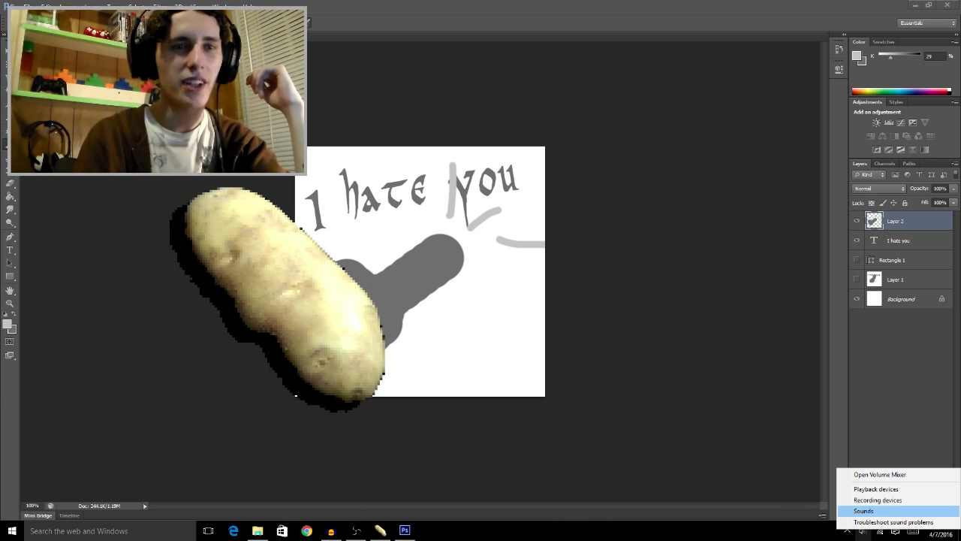
left_click(879, 475)
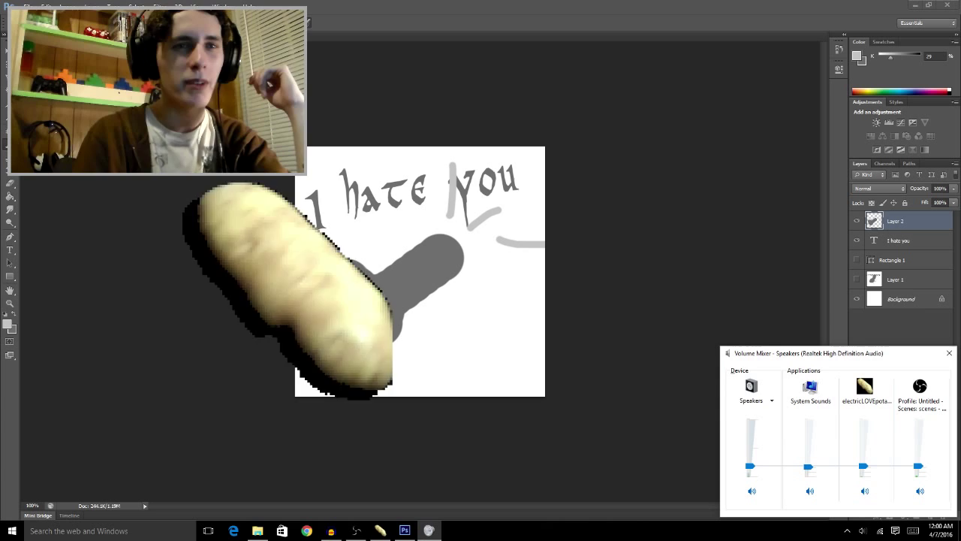
left_click_drag(864, 465, 863, 475)
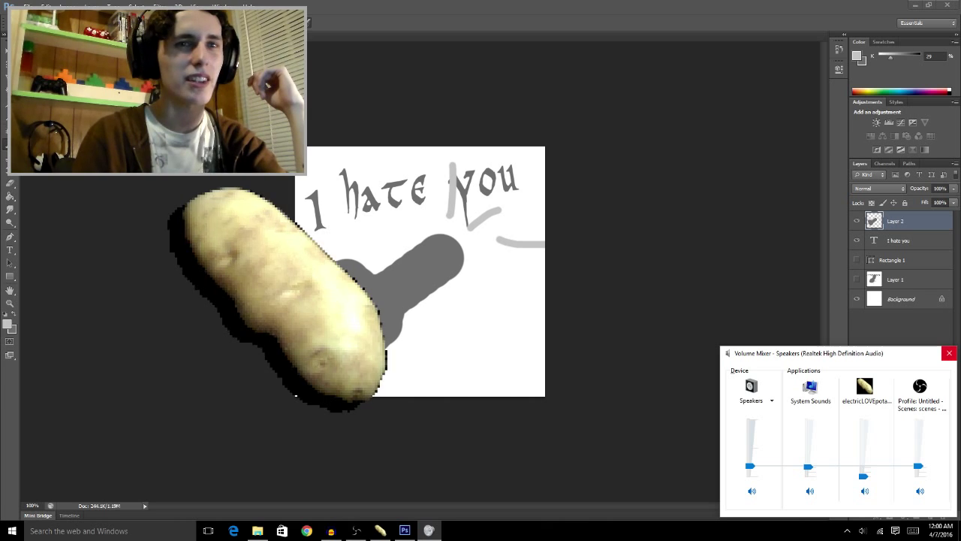
left_click(949, 353)
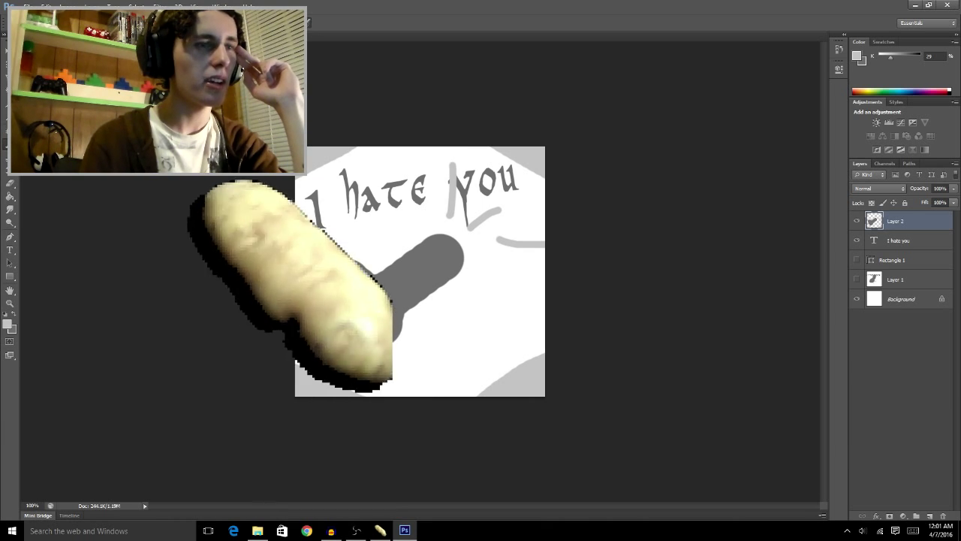
Step: Review app volumes in the Volume Mixer, close it, and bring the potato window forward
right_click(862, 530)
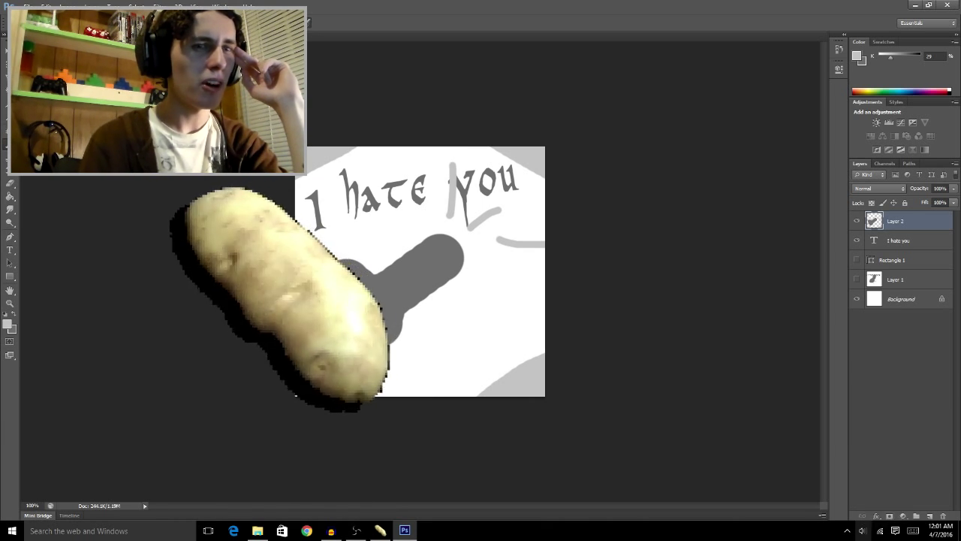
left_click(878, 469)
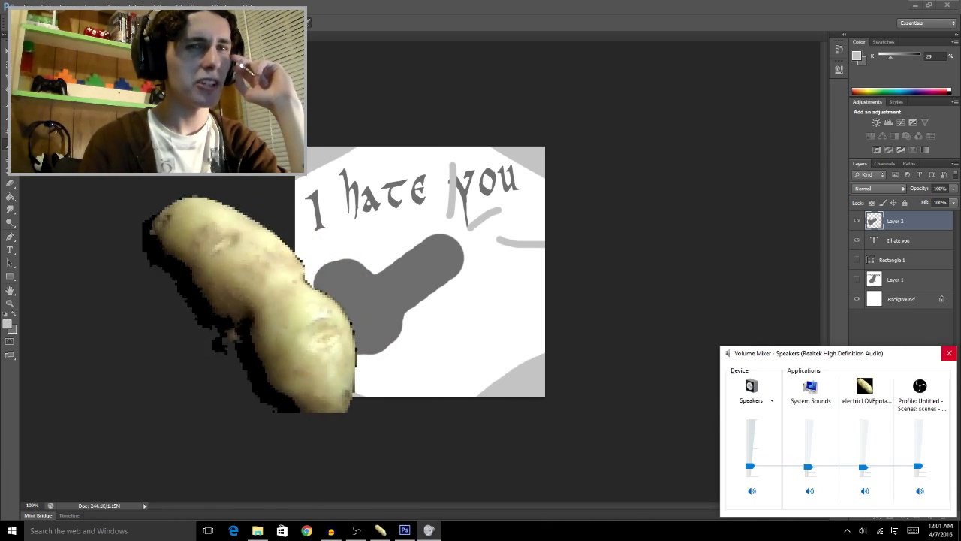
left_click(949, 353)
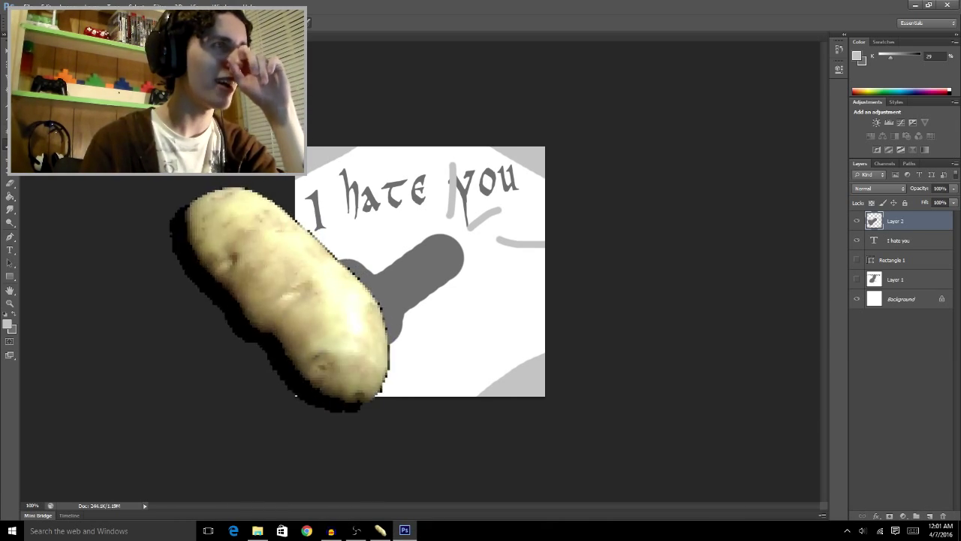
left_click(295, 395)
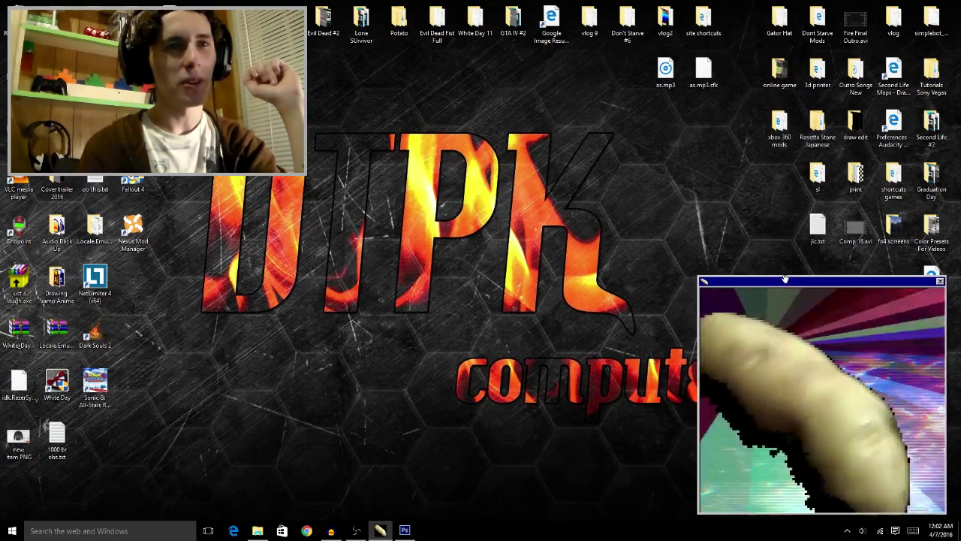
Step: Drag the Electric Love Potato window from the lower right up to the top centre
left_click_drag(786, 279, 356, 98)
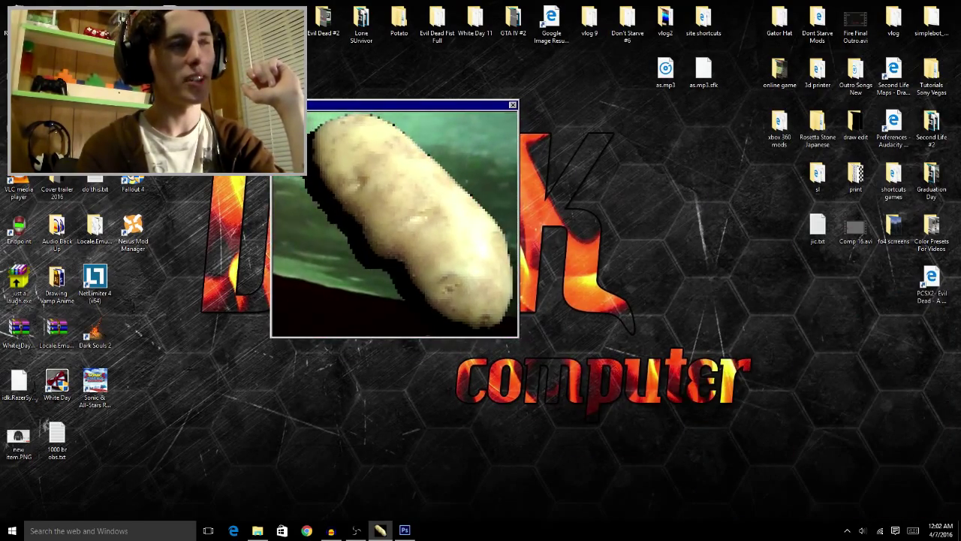